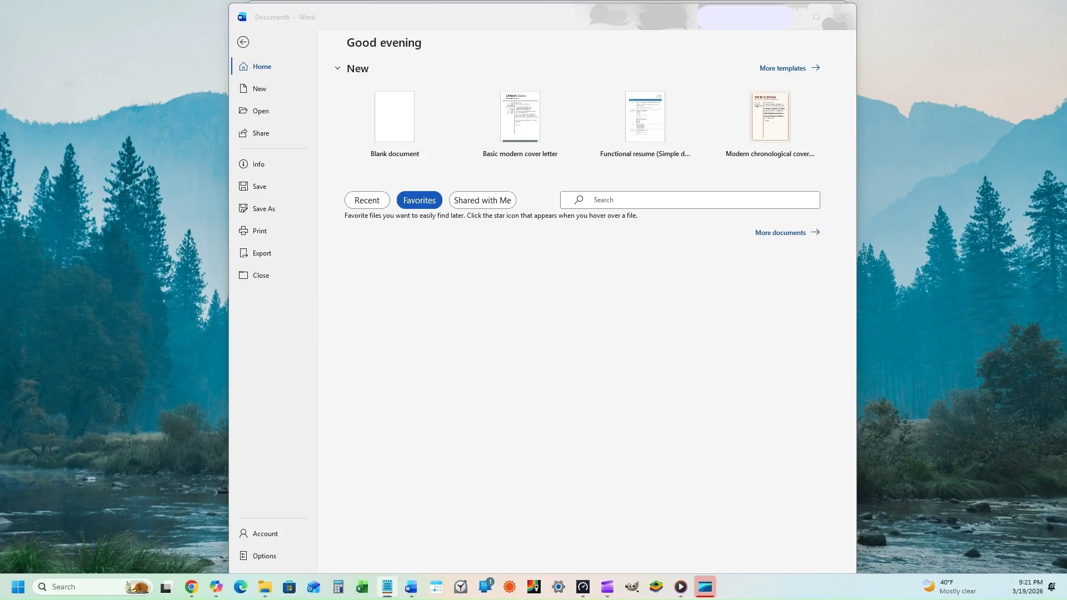
# Search online templates for 'cov' and create a document from the Basic modern cover letter template.
pyautogui.hotkey('alt', 'Tab')
pyautogui.click(256, 93)
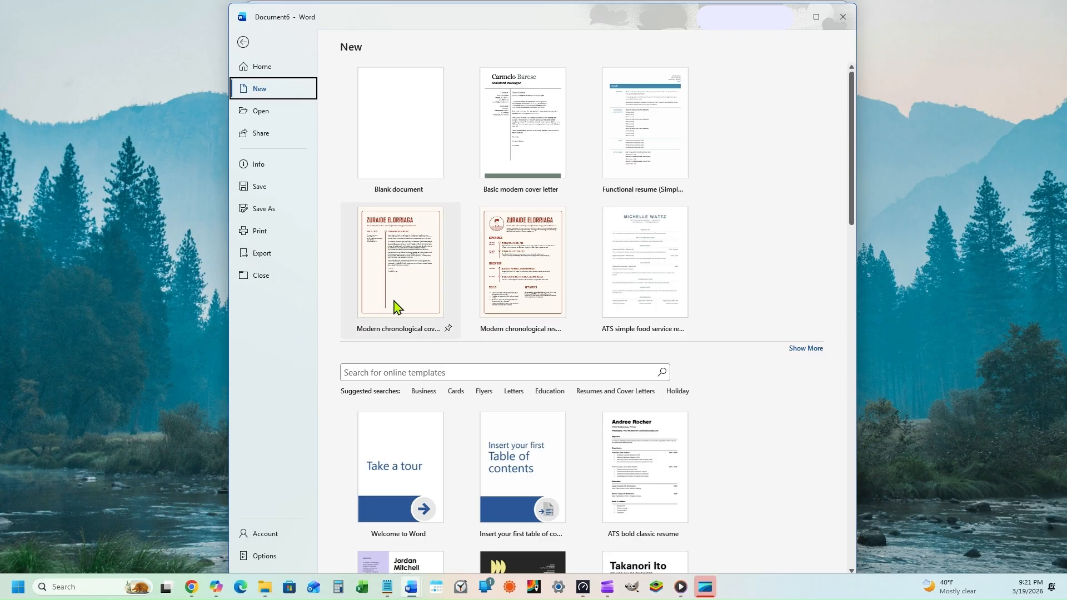
pyautogui.click(417, 373)
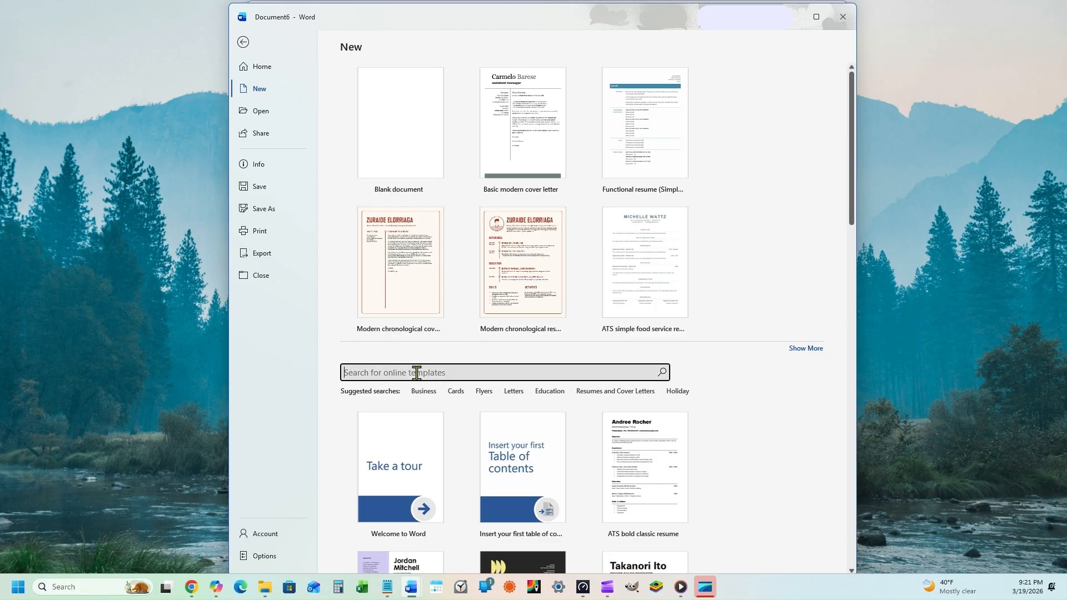
pyautogui.write('cover letter')
pyautogui.press('Return')
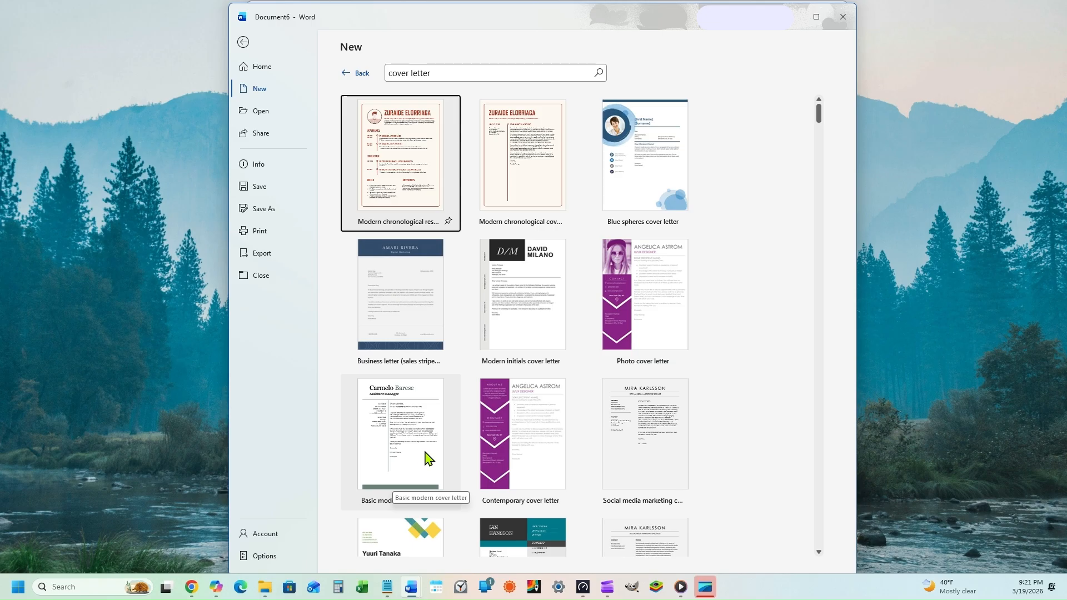
pyautogui.click(411, 444)
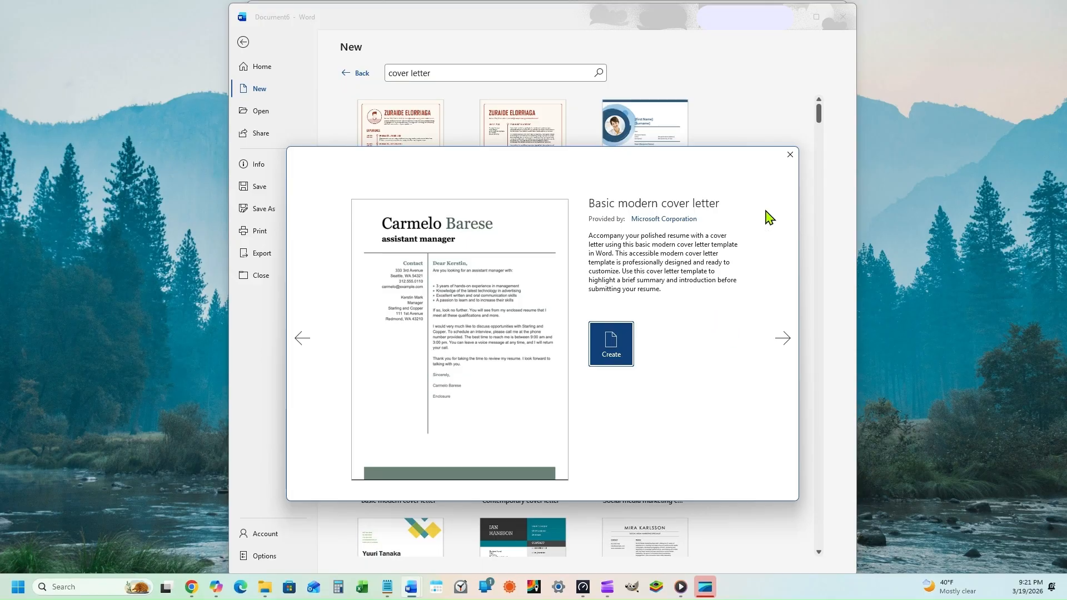
pyautogui.click(790, 158)
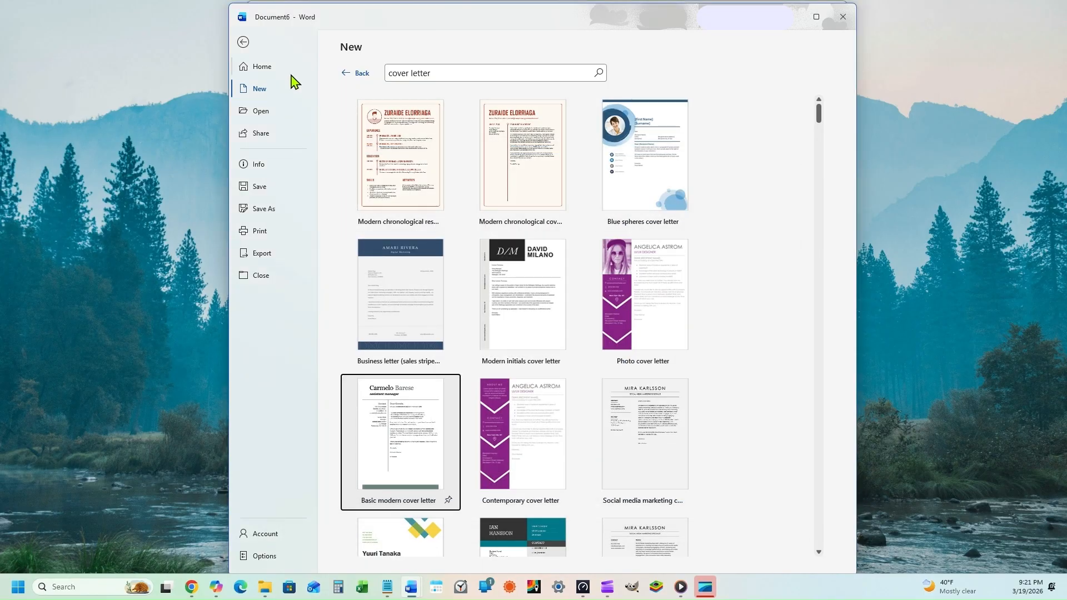
pyautogui.click(244, 43)
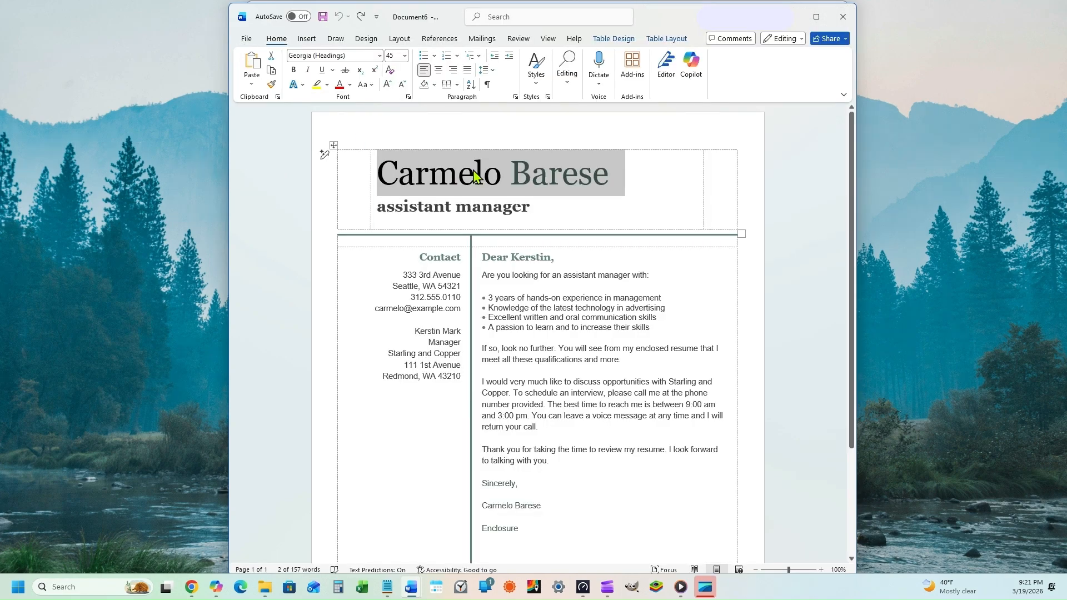
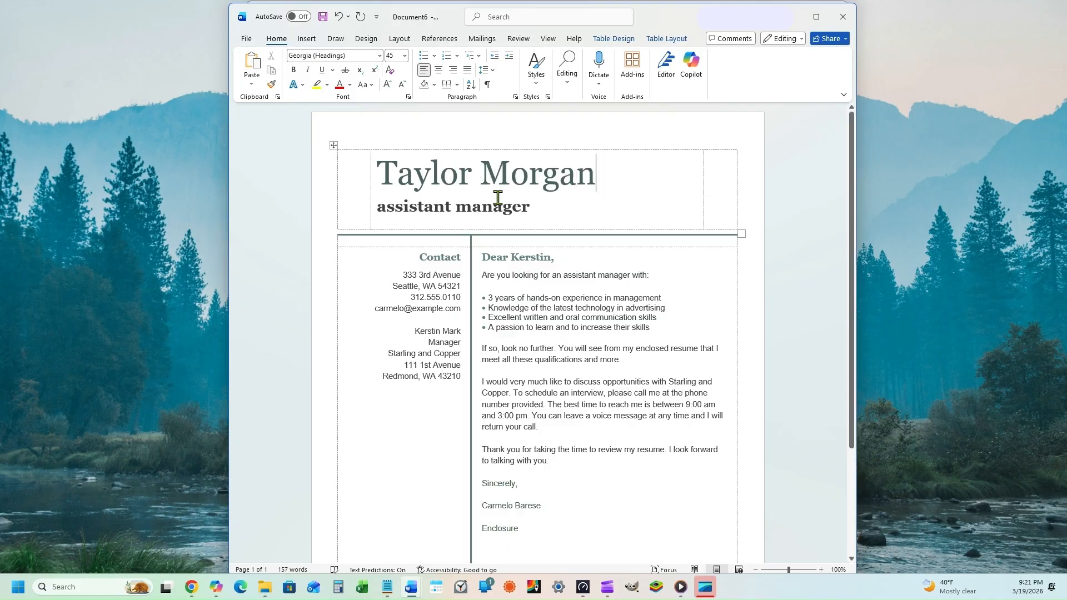
# Put the applicant's full name and the title 'Administrative Assistant' in the heading, then select the contact lines.
pyautogui.tripleClick(464, 207)
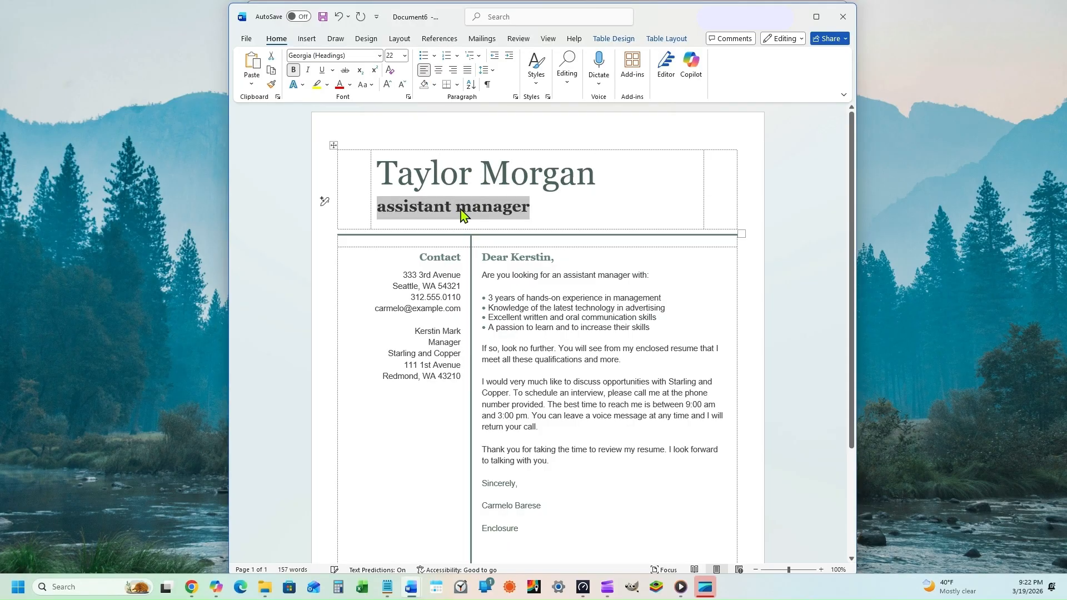
pyautogui.write('Administrative Assistant')
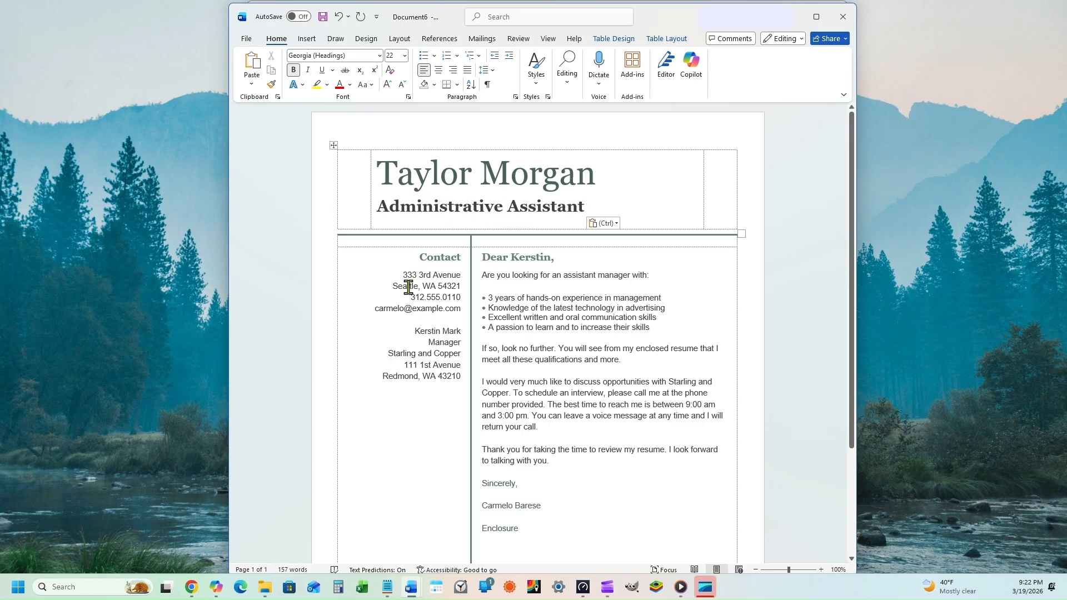
pyautogui.tripleClick(401, 277)
pyautogui.moveTo(429, 279); pyautogui.dragTo(460, 309)
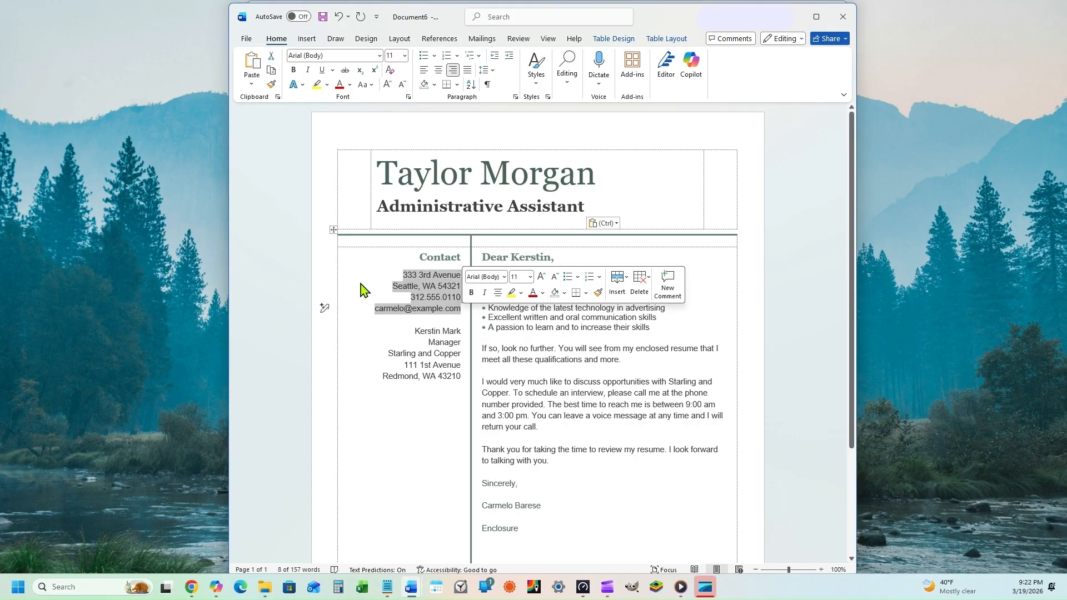
# Paste the applicant's street address, city, phone number and e-mail over the sample contact lines.
pyautogui.hotkey('ctrl', 'v')
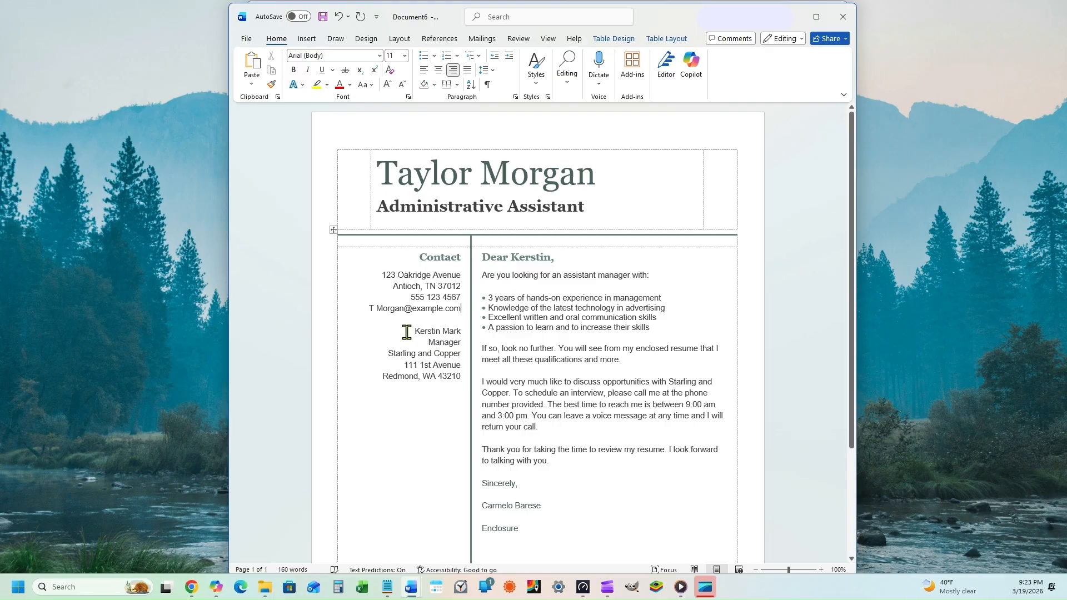
# Replace the recipient block with the manager's name, Hiring Manager, Capital Growth Group and the company address.
pyautogui.moveTo(407, 332); pyautogui.dragTo(461, 389)
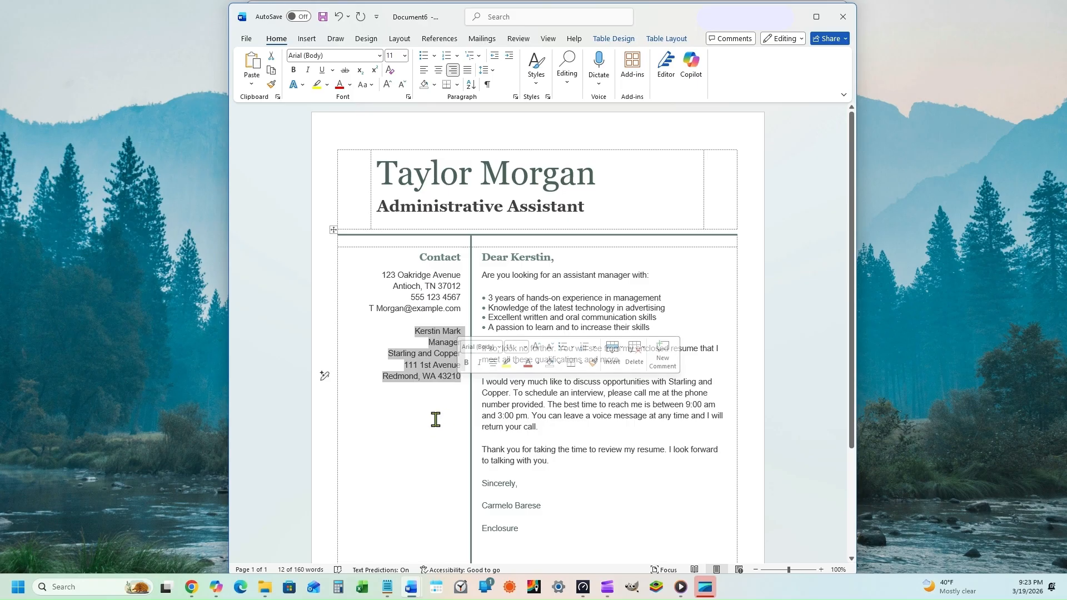
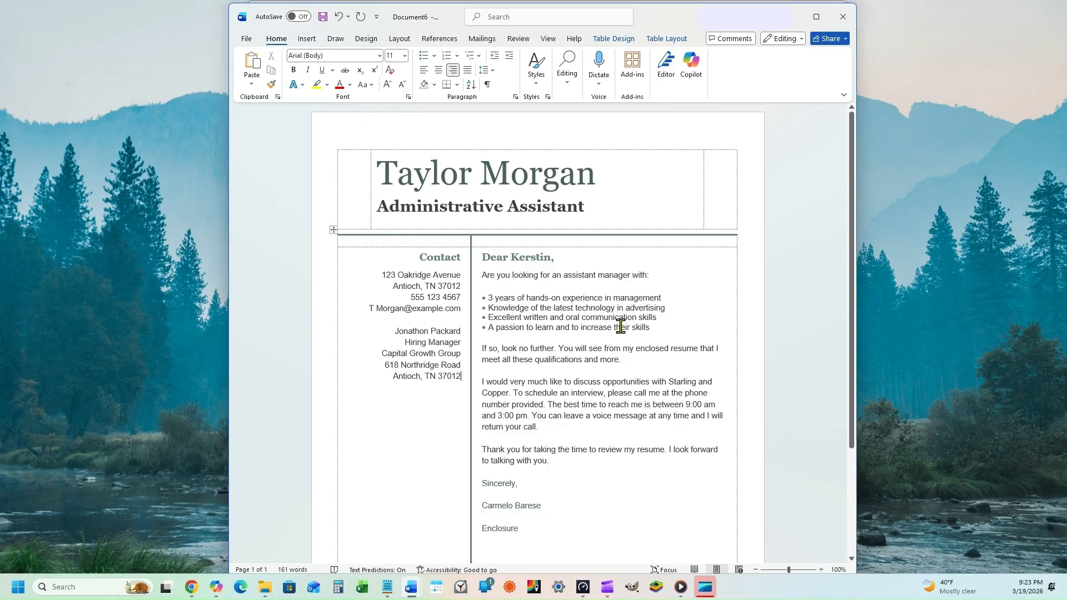
# Address the greeting to the hiring manager and delete the sample letter body through the sign-off.
pyautogui.tripleClick(566, 256)
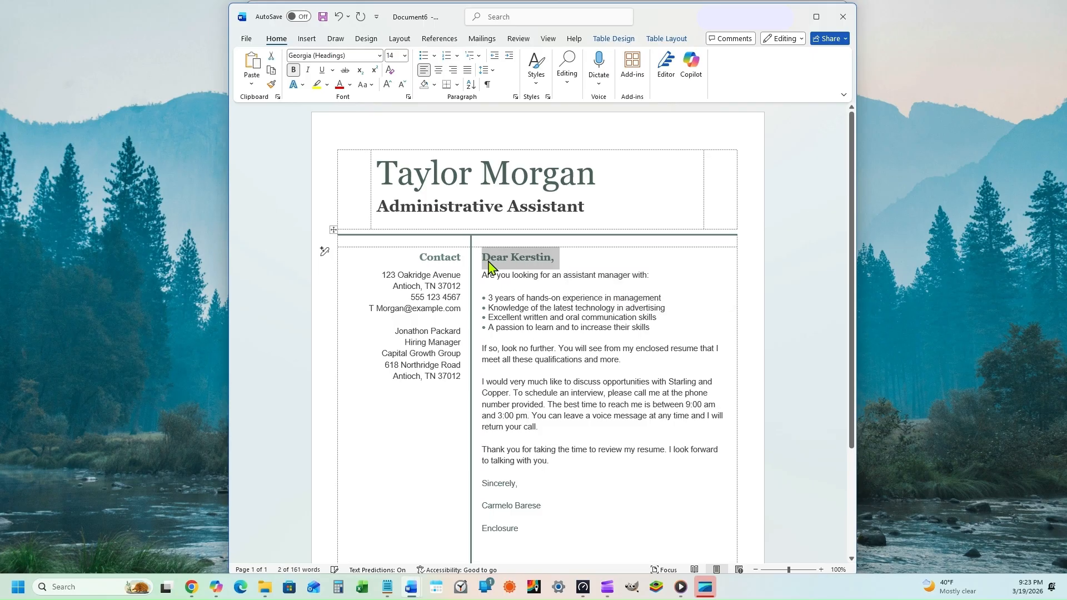
pyautogui.write('Dear Mr. Packard,')
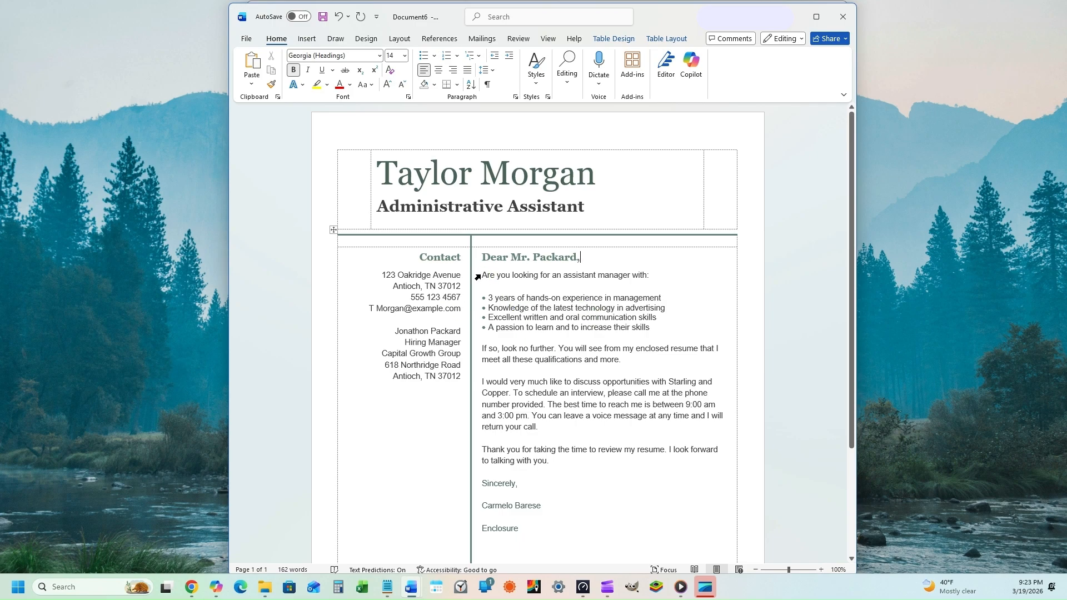
pyautogui.moveTo(487, 275); pyautogui.dragTo(324, 460)
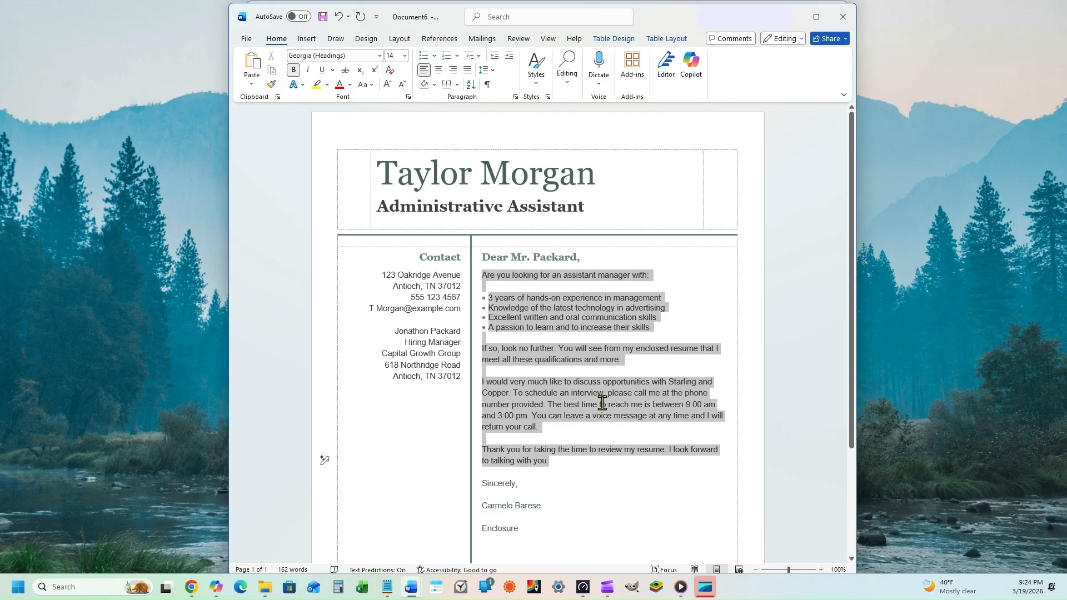
pyautogui.moveTo(603, 435); pyautogui.dragTo(589, 542)
pyautogui.press('Delete')
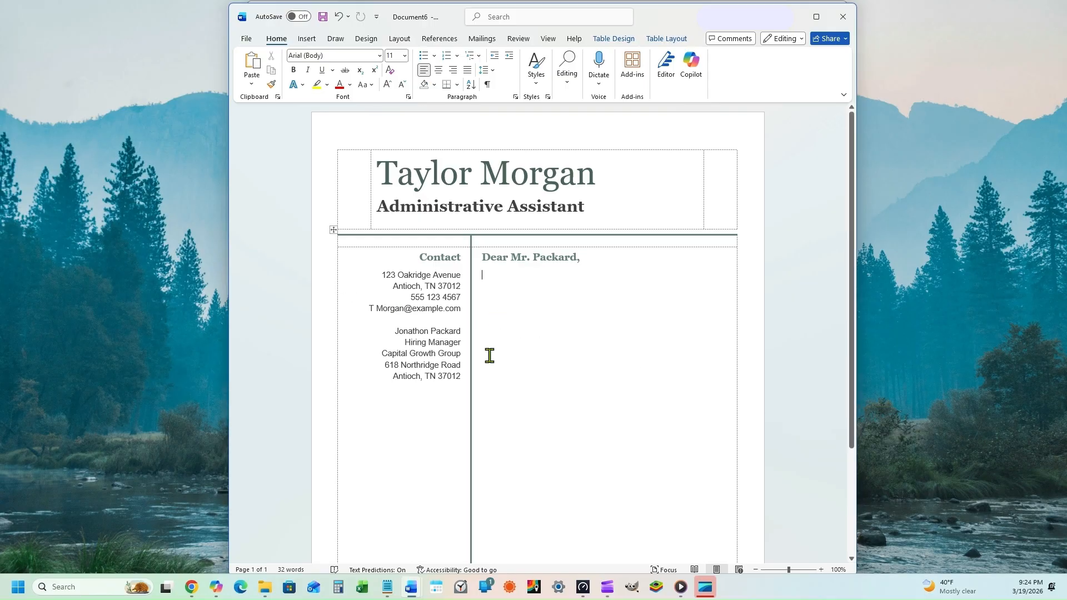
# Type the opening paragraph on the Administrative Assistant position at Capital Growth Group, hyphenating 'well-organized'.
pyautogui.write('I am writing to express my interest in the Administrative Assistant position at Capital Growth Group. I bring strong organizational skills, consistent attention to detail, and a proven ability to support daily office operations. My background includes experience in scheduling, document preparation, communication support, and workflow coordination. I am confident that my skill set aligns with the needs of your team and that I can contribute to a well organized and')
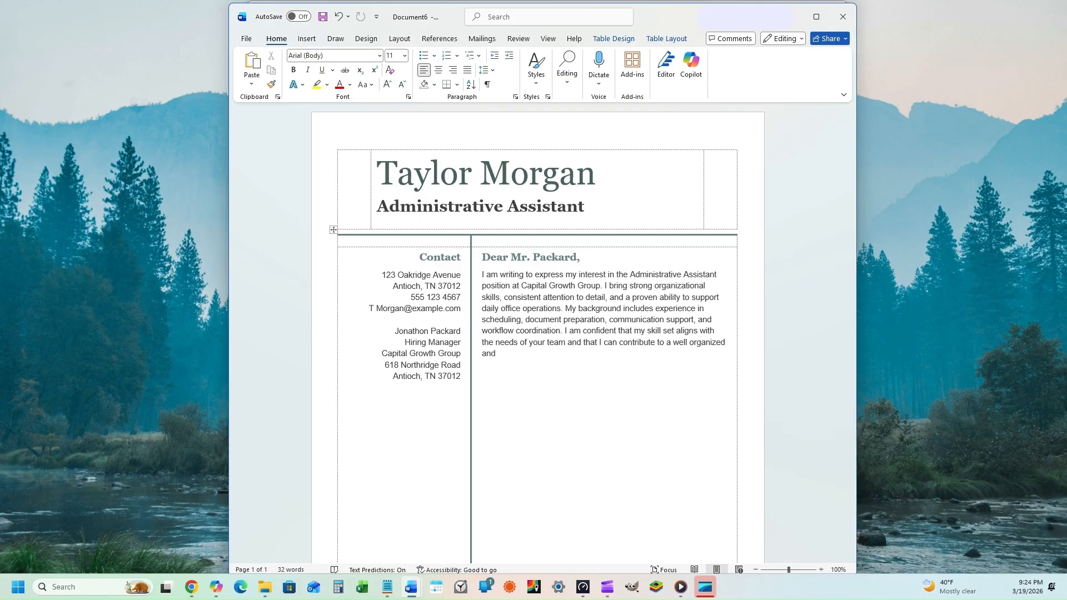
pyautogui.write(' efficient office environment.')
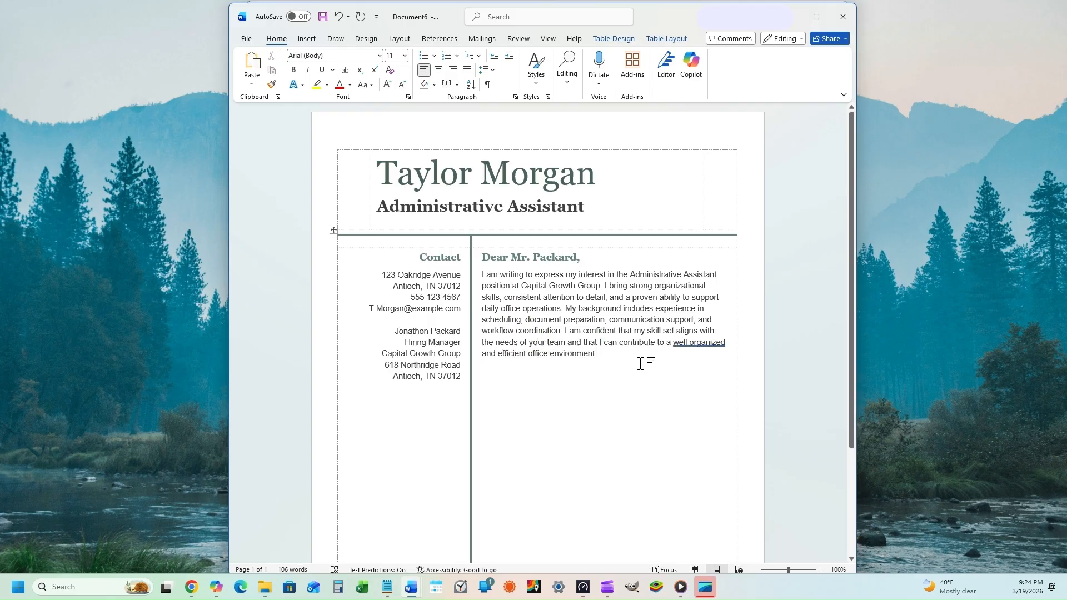
pyautogui.click(707, 344)
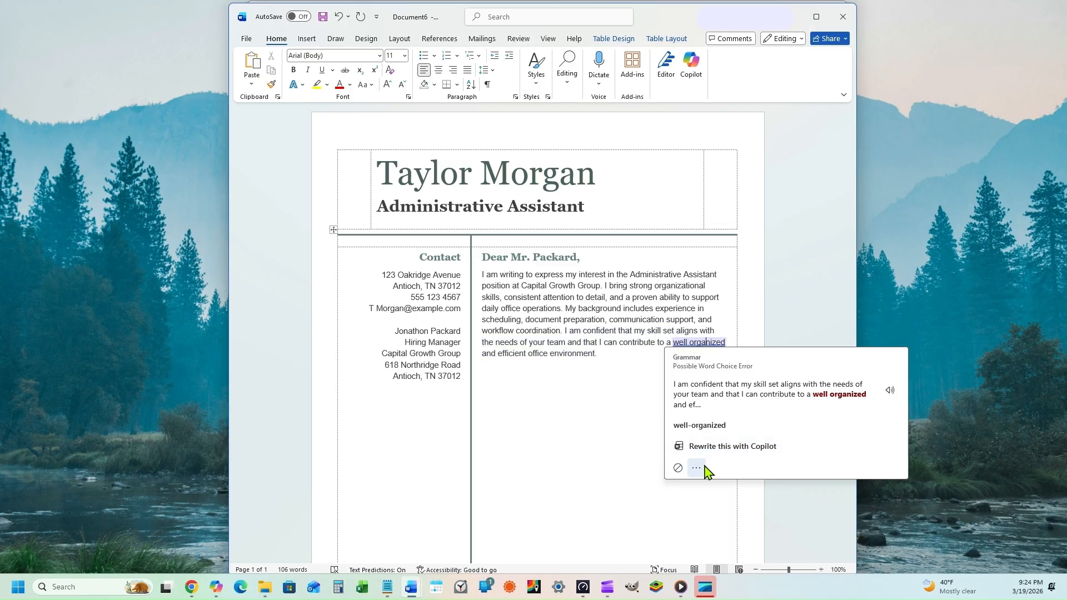
pyautogui.click(814, 335)
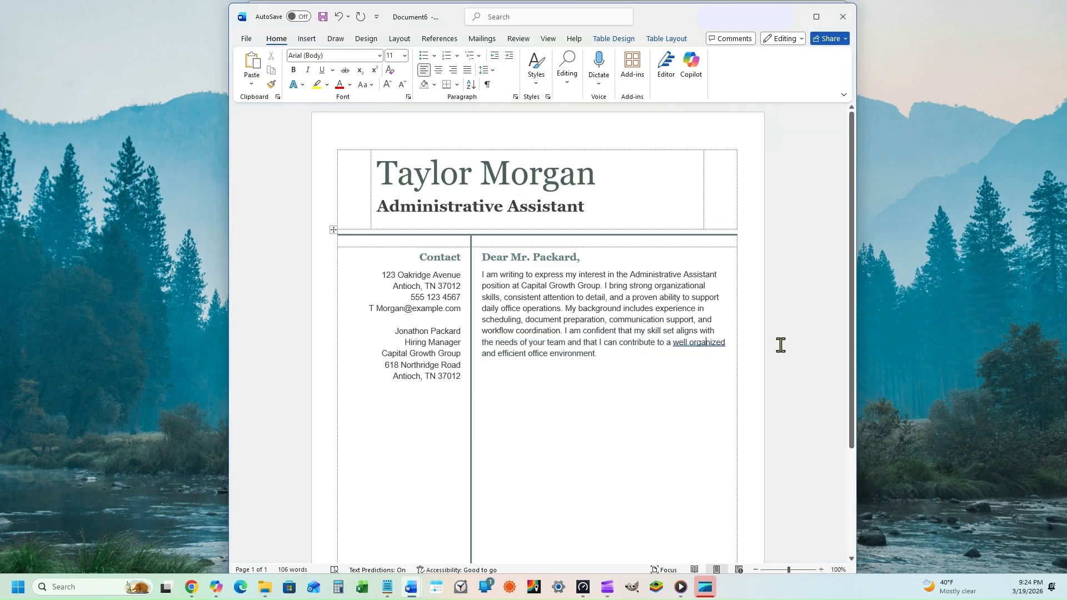
pyautogui.click(691, 343)
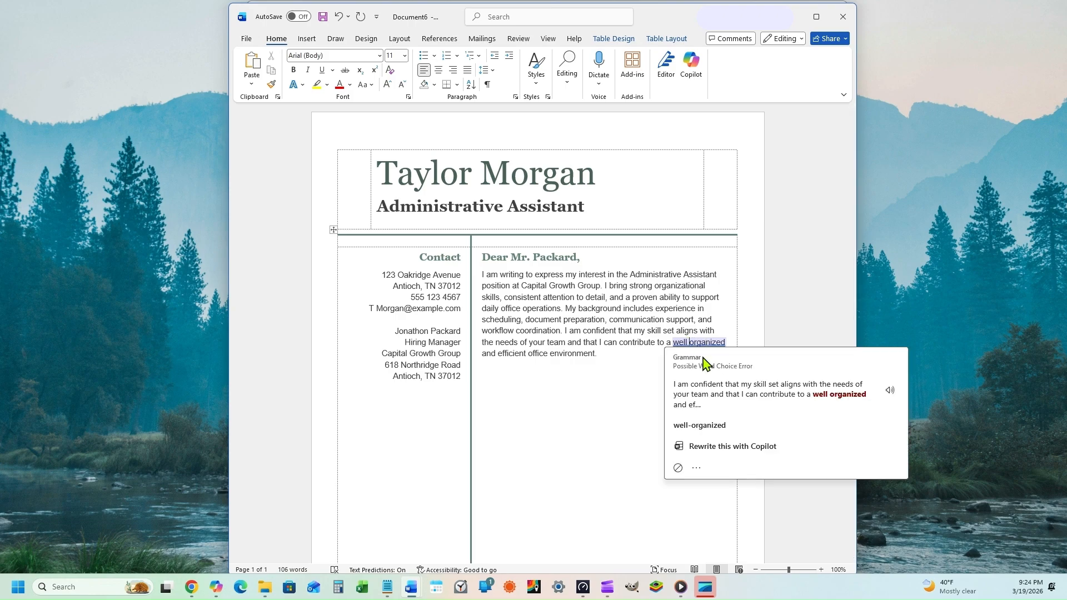
pyautogui.press('BackSpace')
pyautogui.write('-')
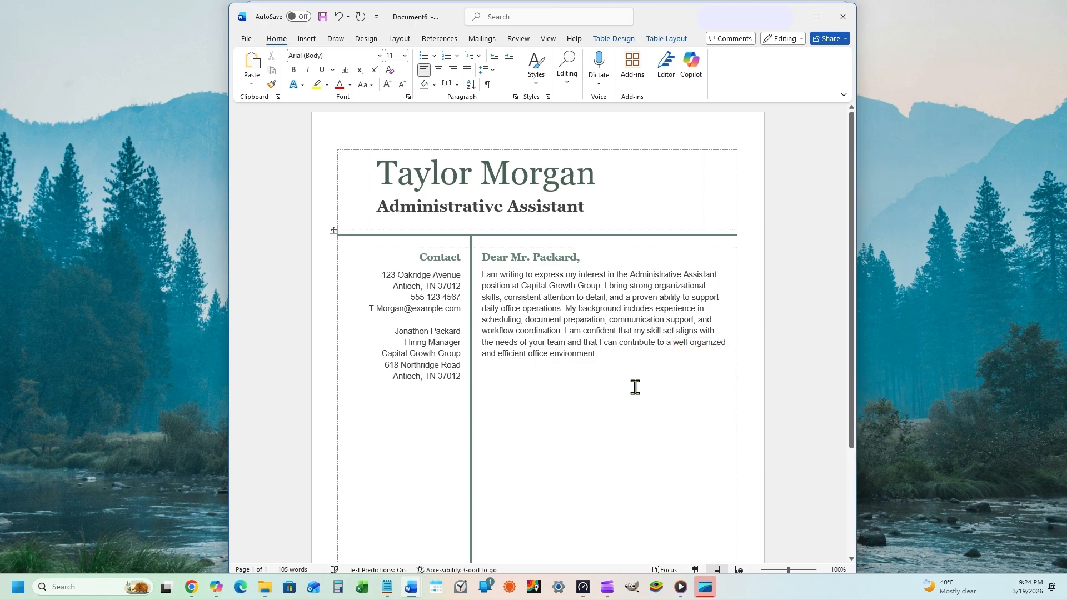
pyautogui.click(616, 356)
pyautogui.press('Return')
# Write the second paragraph on managing schedules and preparing reports for office teams in previous roles.
pyautogui.write('In my previous roles, I supported office teams by managing schedules, preparing reports, and maintaining accurate records. I consistently ensured that essential tasks were completed on time and that communication remained clear and organized. I')
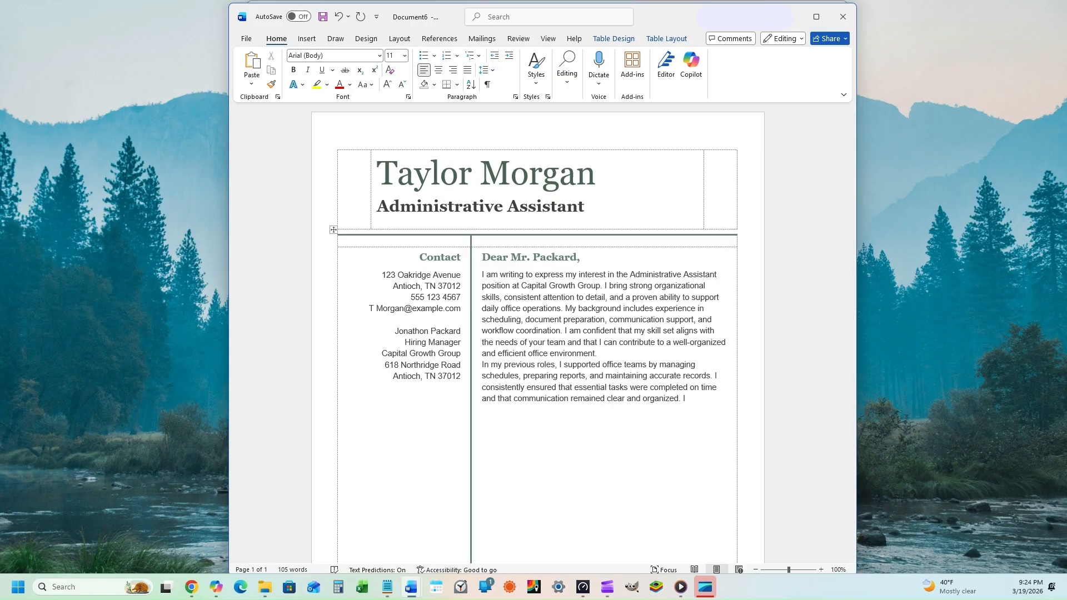
pyautogui.write(' have experience coordinating meetings, arranging materials, and assisting with onboarding processes for new employees. I have also supported customer and client interactions by responding to inquiries, providing information, and documenting important details. These responsibilities strengthened my ability to manage multiple tasks while maintaining accuracy, professionalism, and a calm approach under pressure.')
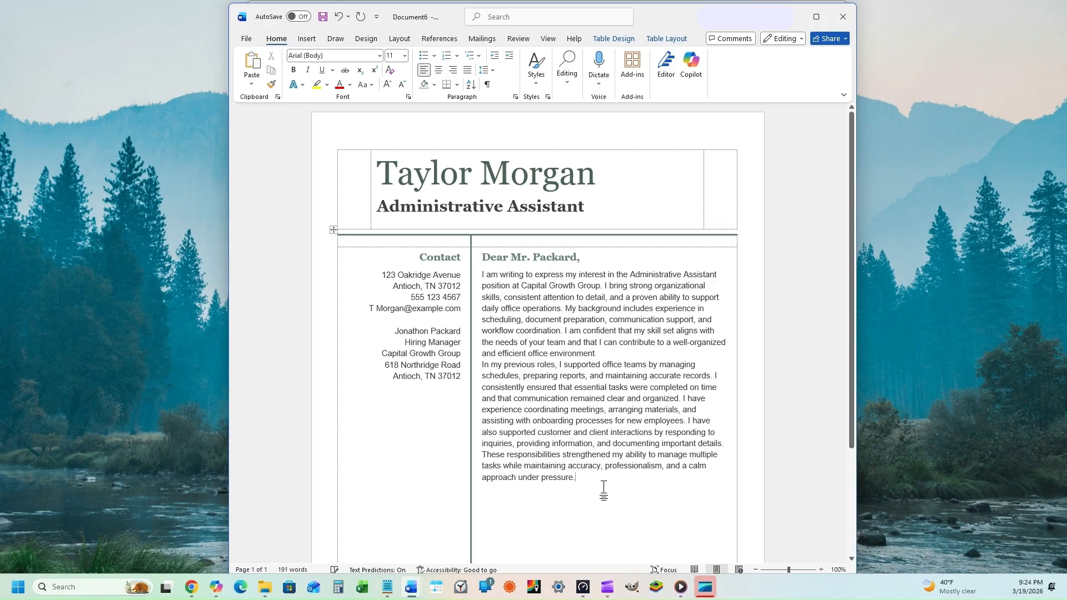
pyautogui.press('Return')
# Add the paragraph on computer science expertise and Microsoft Office skills, and enlarge the letter table.
pyautogui.scroll(-3, 595, 474)
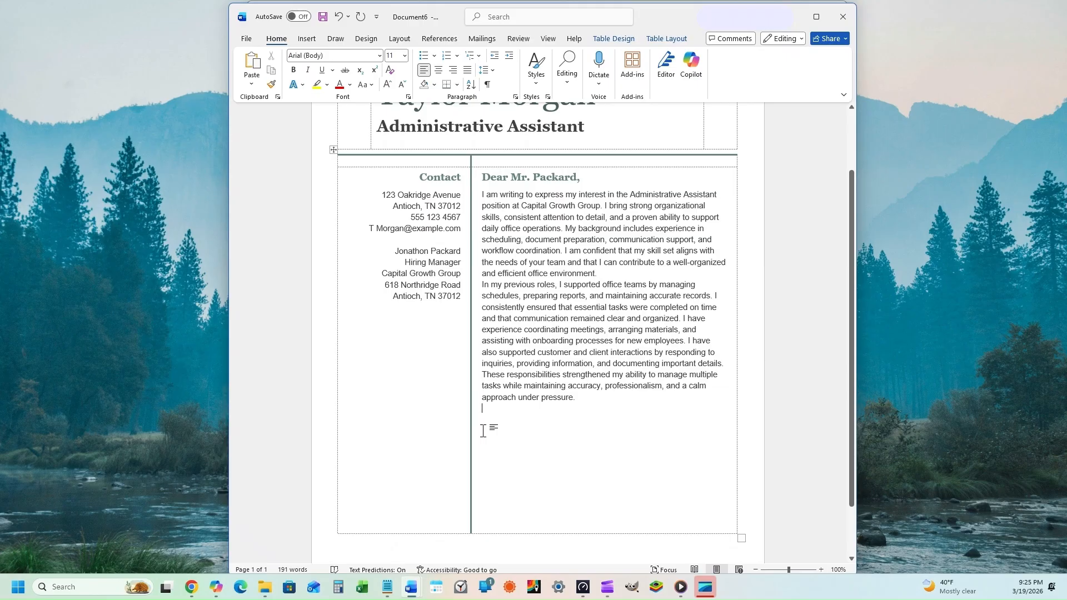
pyautogui.write('My area of')
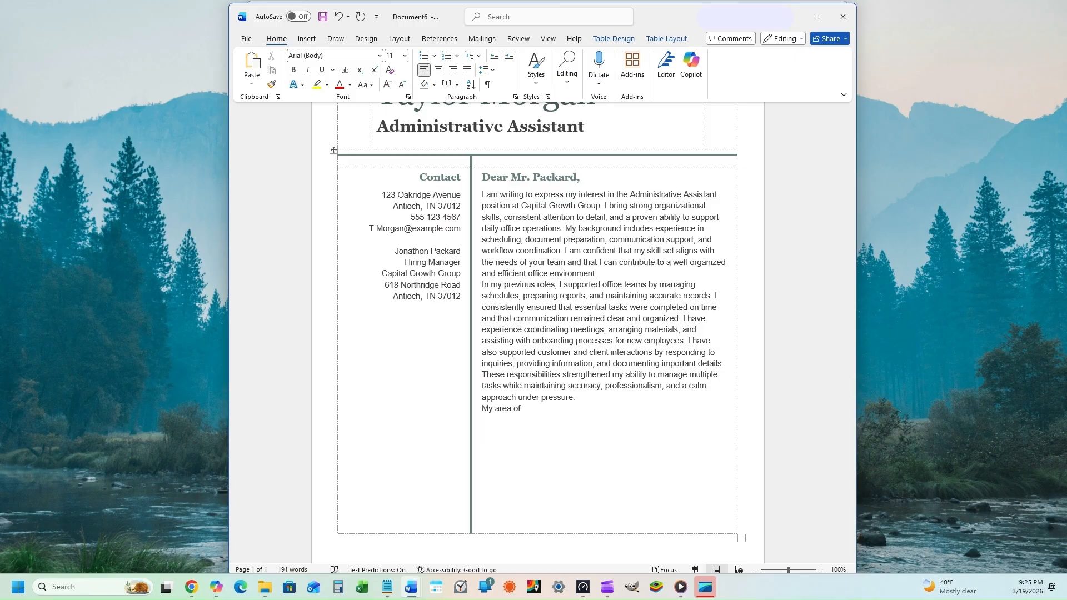
pyautogui.write(' expertise is computer science. I am proficient in Microsoft Word, Excel, and Outlook, and I am comfortable learning new software and systems as needed. I take pride in delivering high quality work, maintaining organized records, and supporting team goals. I am attentive to details such as formatting, spelling, and consistency, and I understand the importance of presenting clear and accurate information. I believe that my experience, work ethic, and commitment to reliable support would make me a strong addition to Capital Growth Group.')
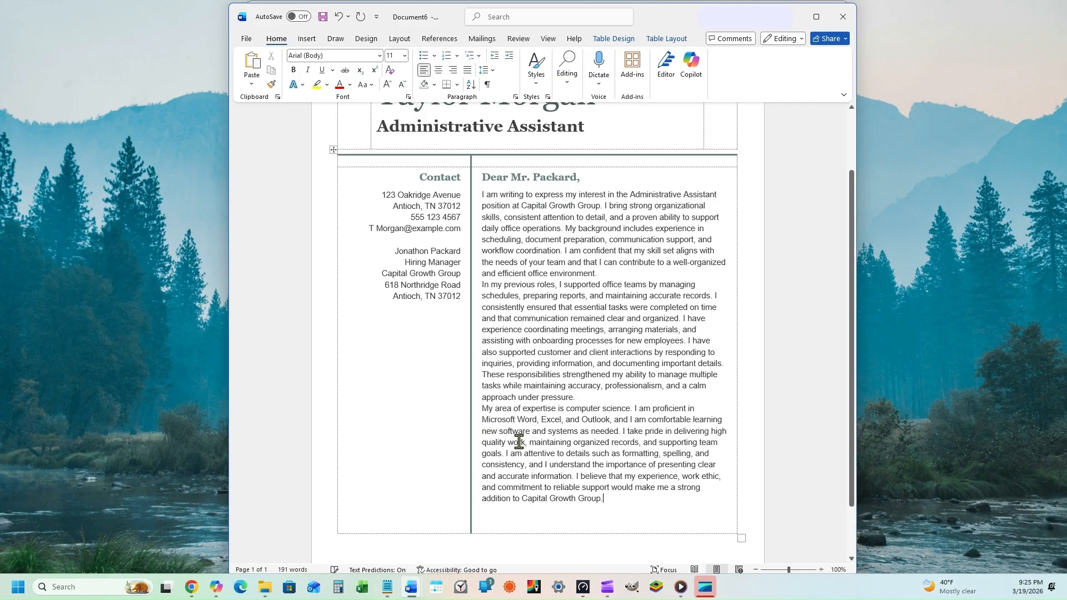
pyautogui.scroll(-2, 645, 475)
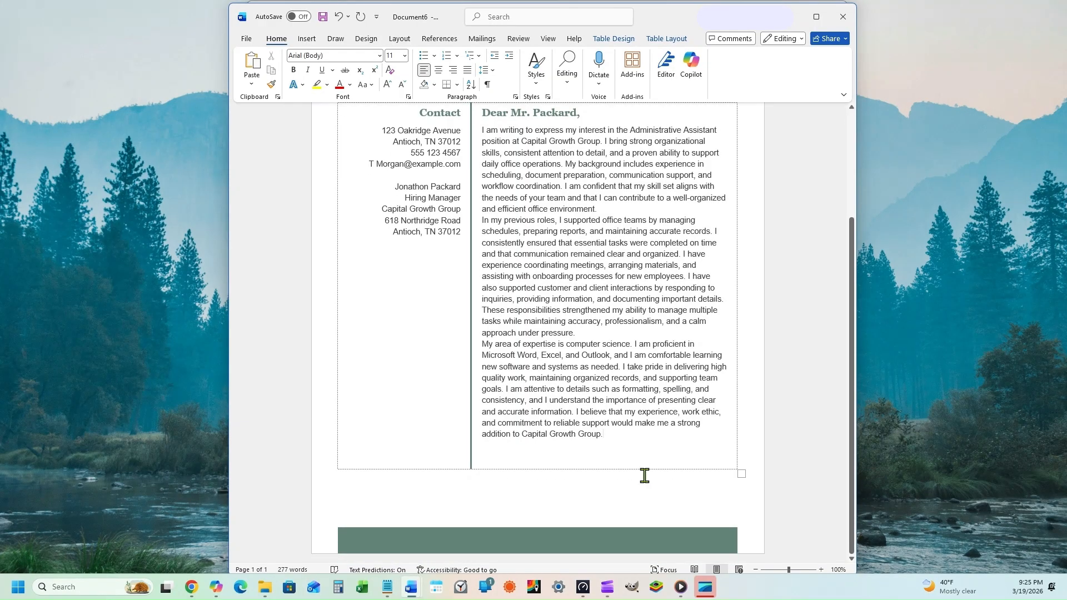
pyautogui.moveTo(742, 473); pyautogui.dragTo(742, 512)
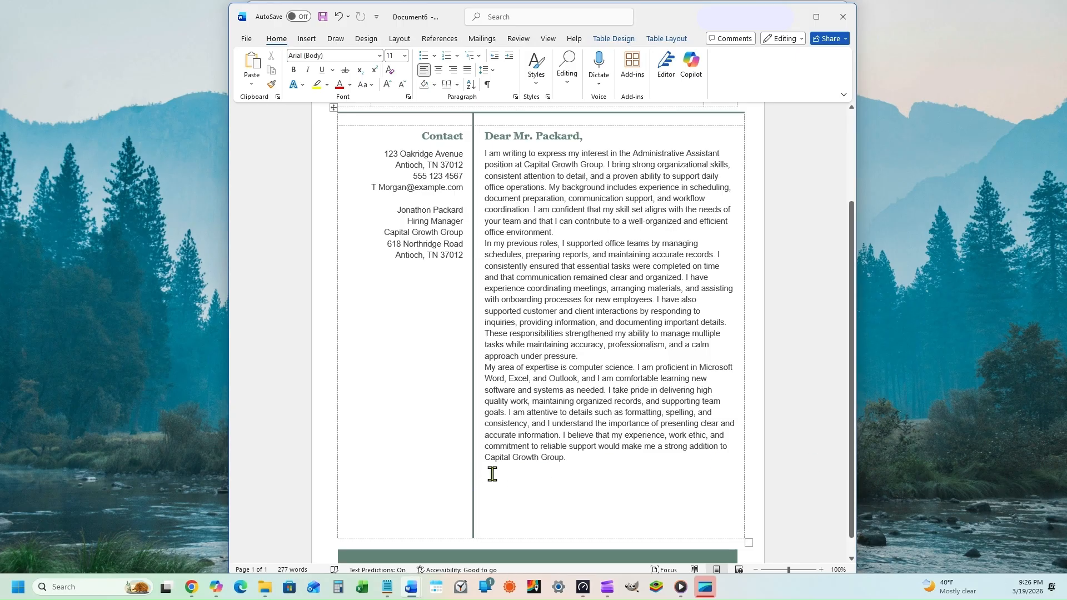
# Finish with a thank-you paragraph about reviewing the resume, 'Respectfully,' and the applicant's name as signature.
pyautogui.press('Return')
pyautogui.write('I appreciate you taking the time to go over my resume and application. I hope to talk with you further about my qualifications and how I can become an asset to your team.')
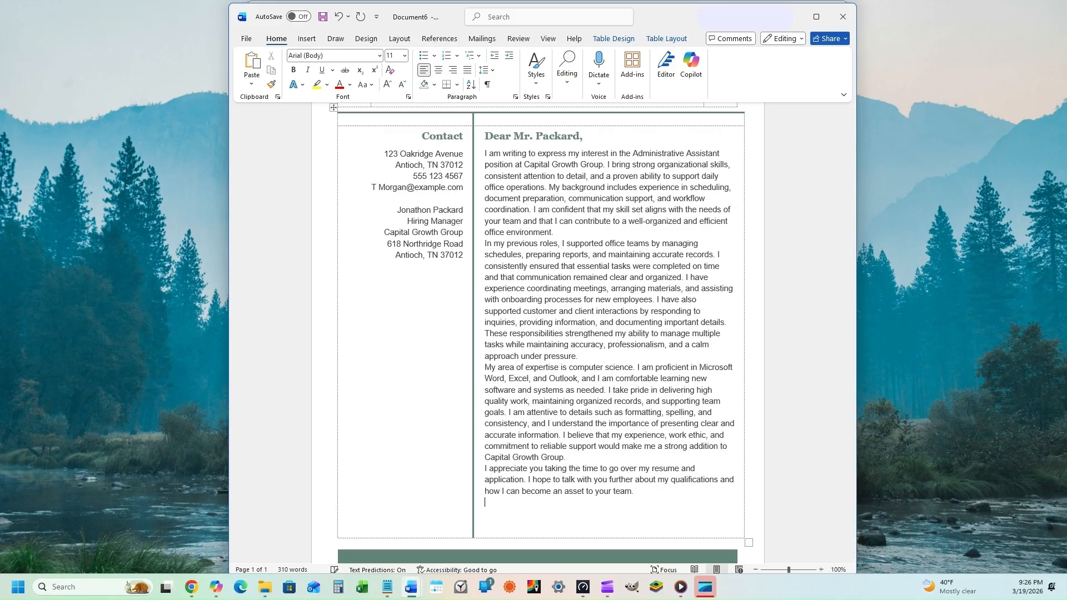
pyautogui.write('Respectfully,')
pyautogui.press('Return')
pyautogui.press('Return')
pyautogui.scroll(3, 661, 455)
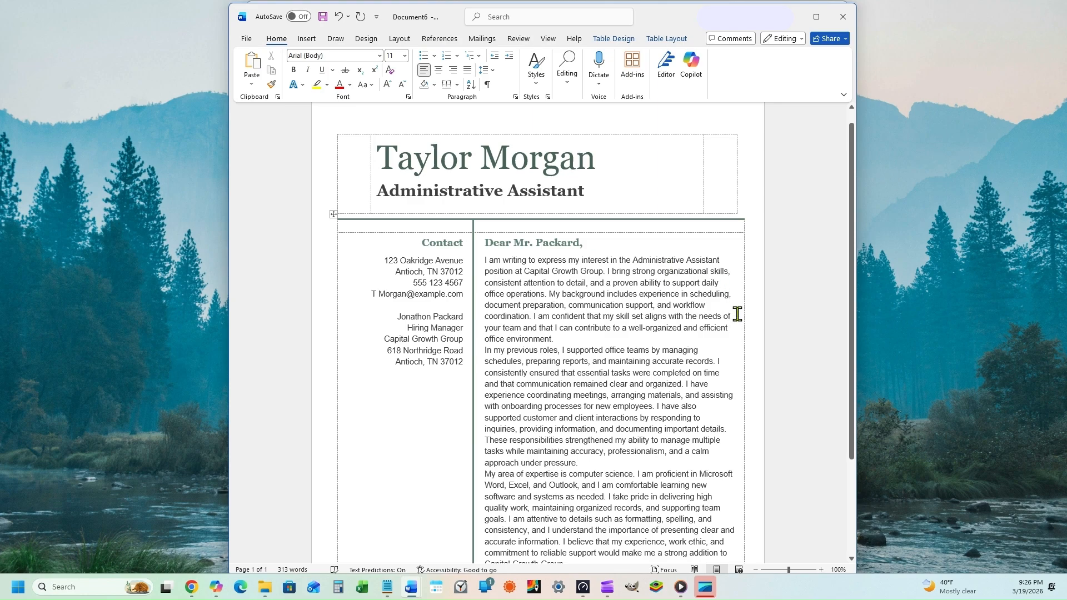
pyautogui.scroll(-4, 737, 315)
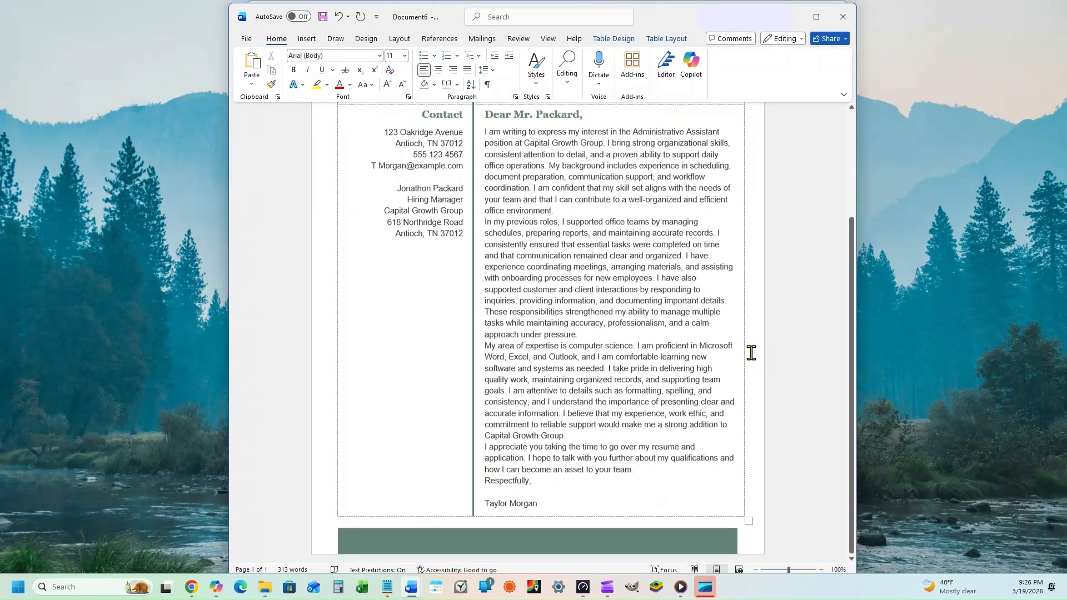